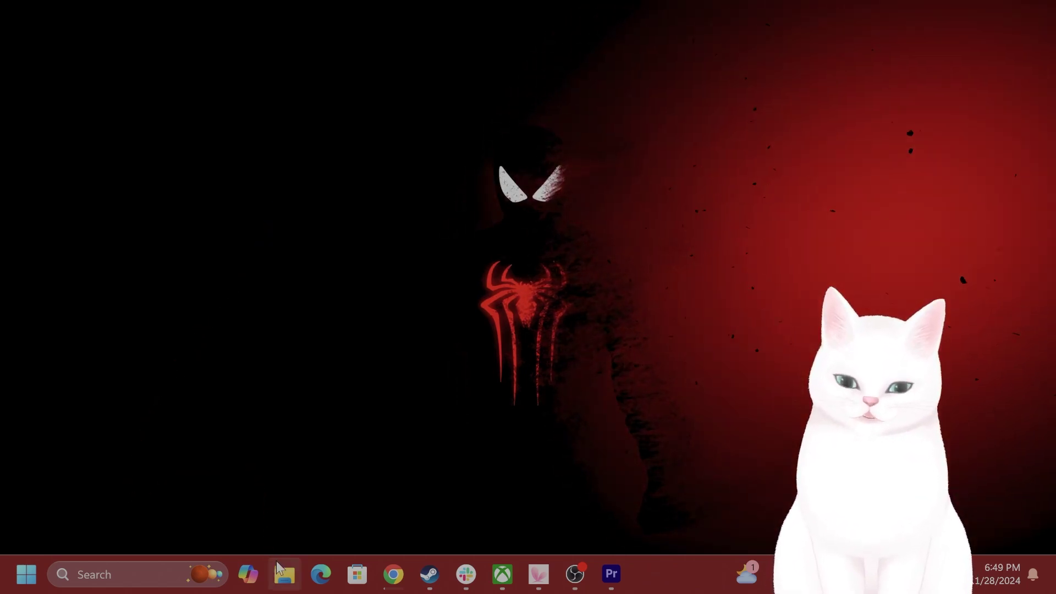
- Navigate to Local Disk (C:) > Program Files > WindowsApps and list its 335 items
left_click(277, 561)
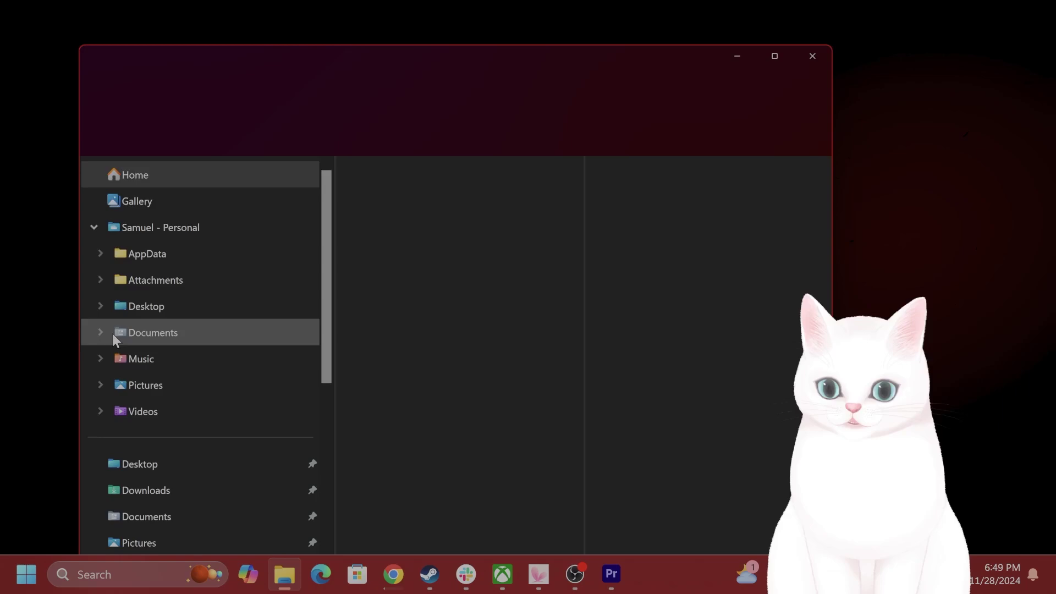
scroll(201, 282, "down", 3)
scroll(186, 306, "down", 3)
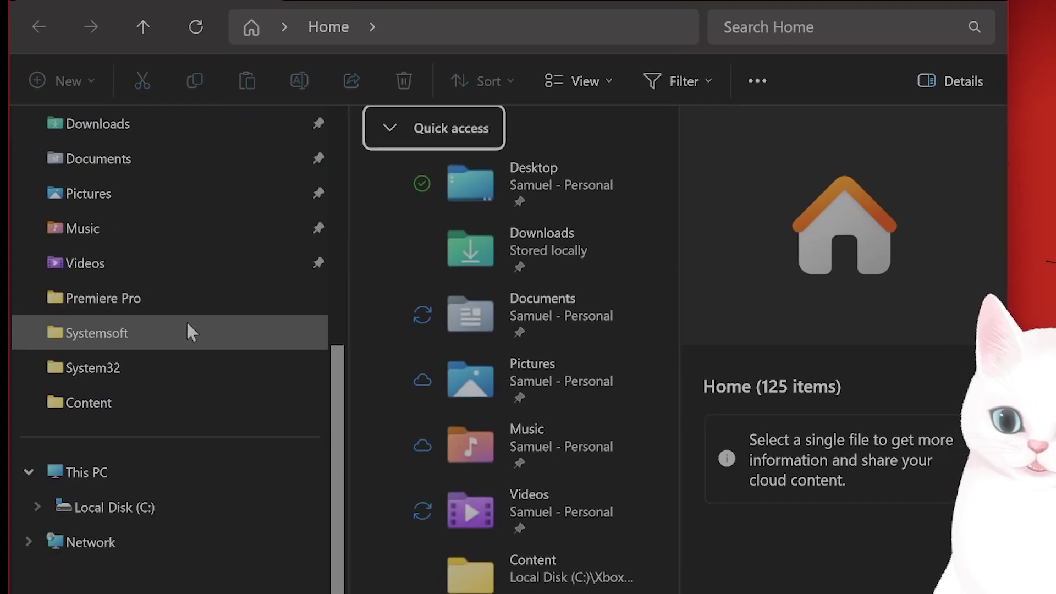
left_click(37, 507)
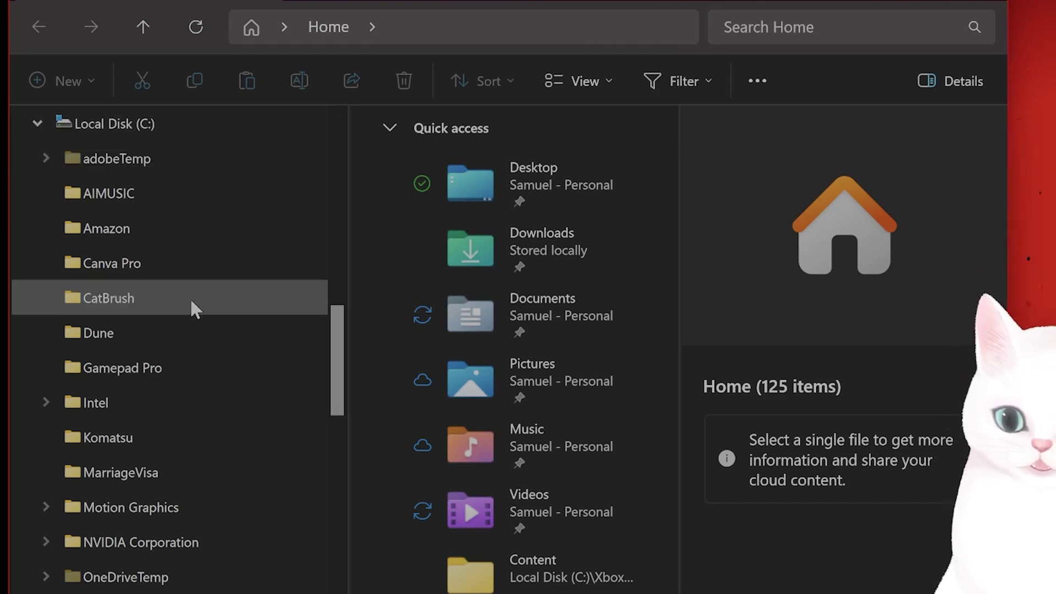
scroll(191, 309, "down", 5)
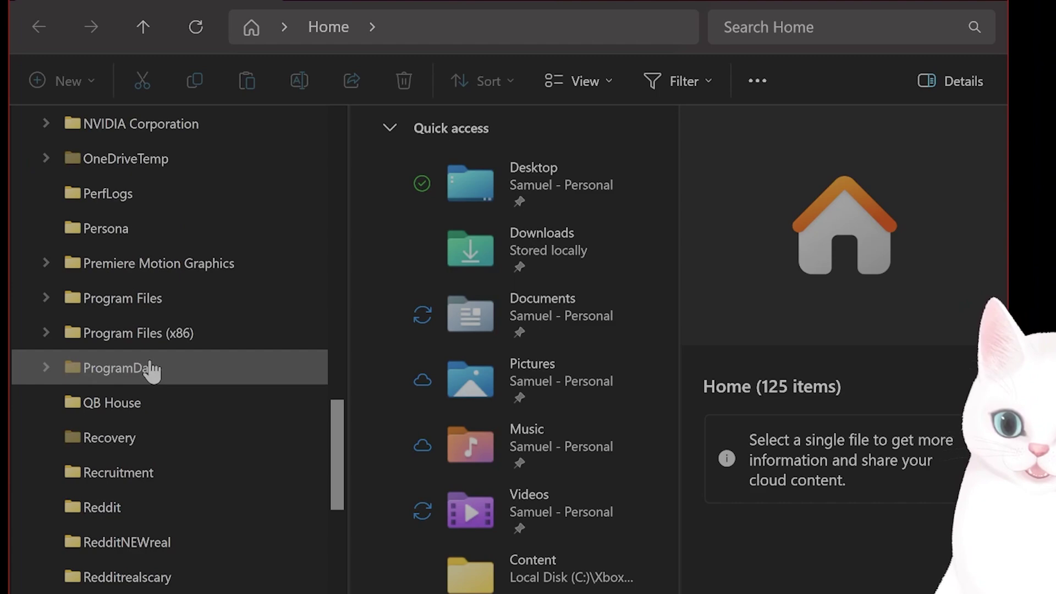
left_click(46, 297)
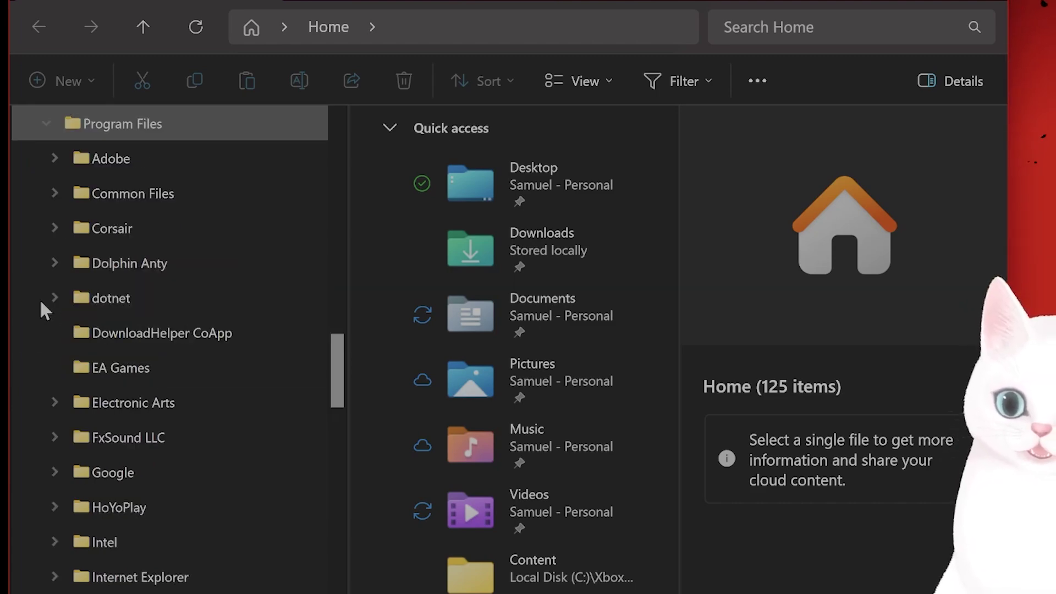
scroll(200, 331, "down", 1)
scroll(201, 331, "down", 3)
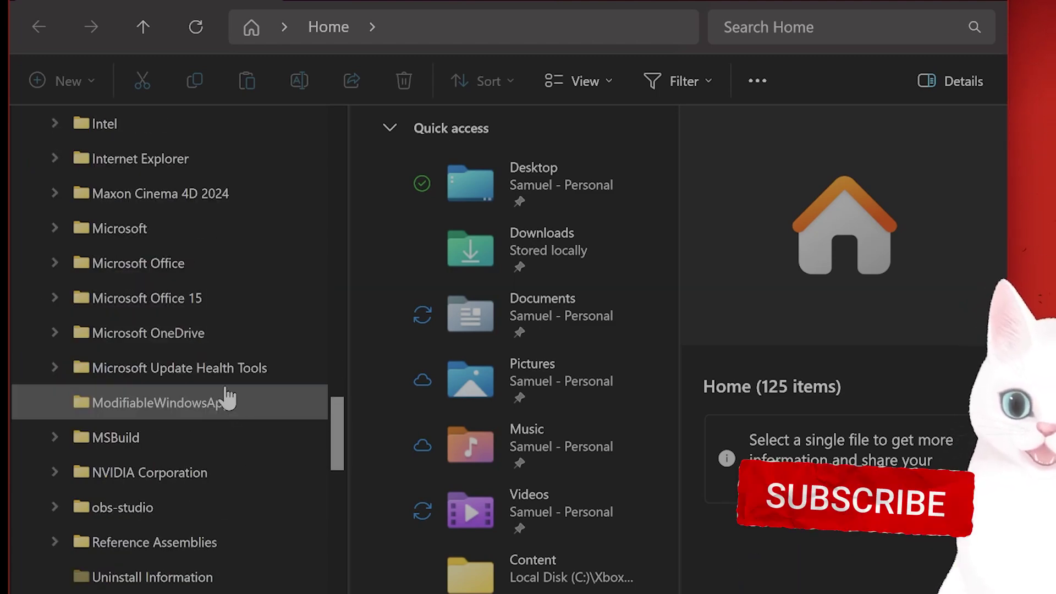
scroll(228, 389, "down", 2)
scroll(215, 429, "down", 1)
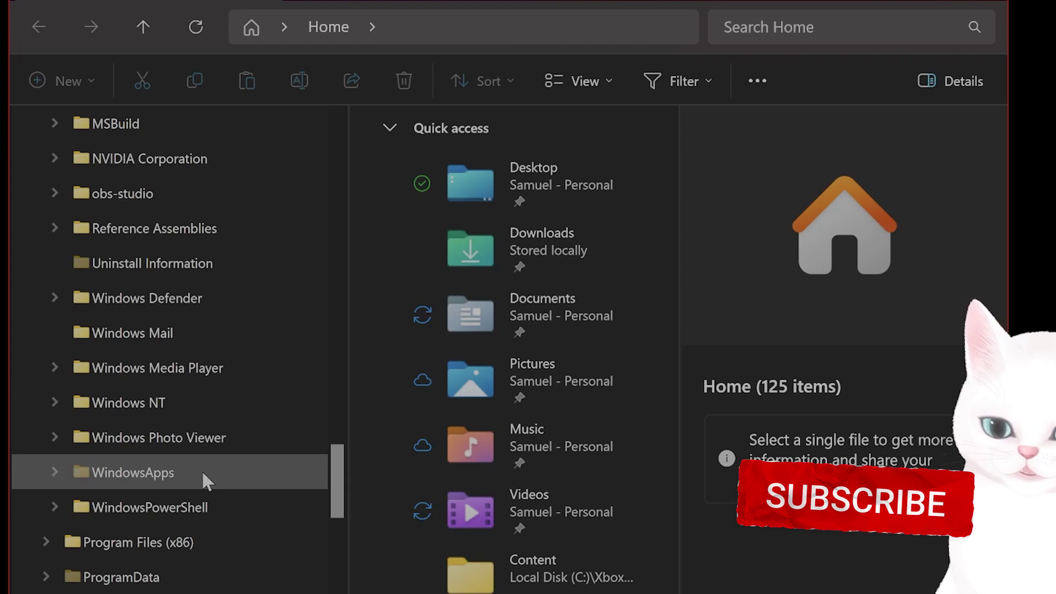
left_click(175, 477)
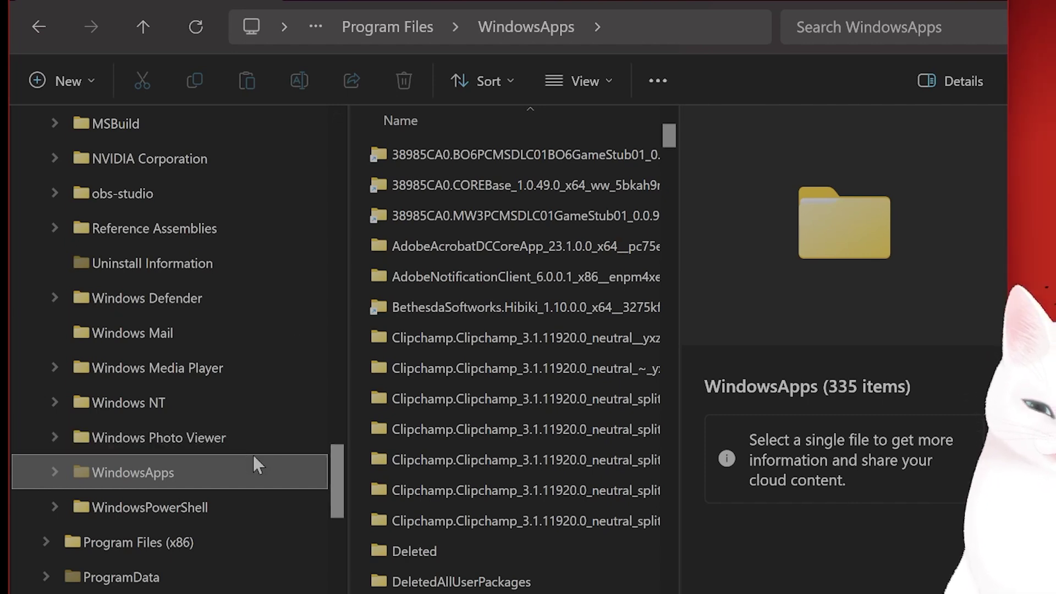
right_click(189, 477)
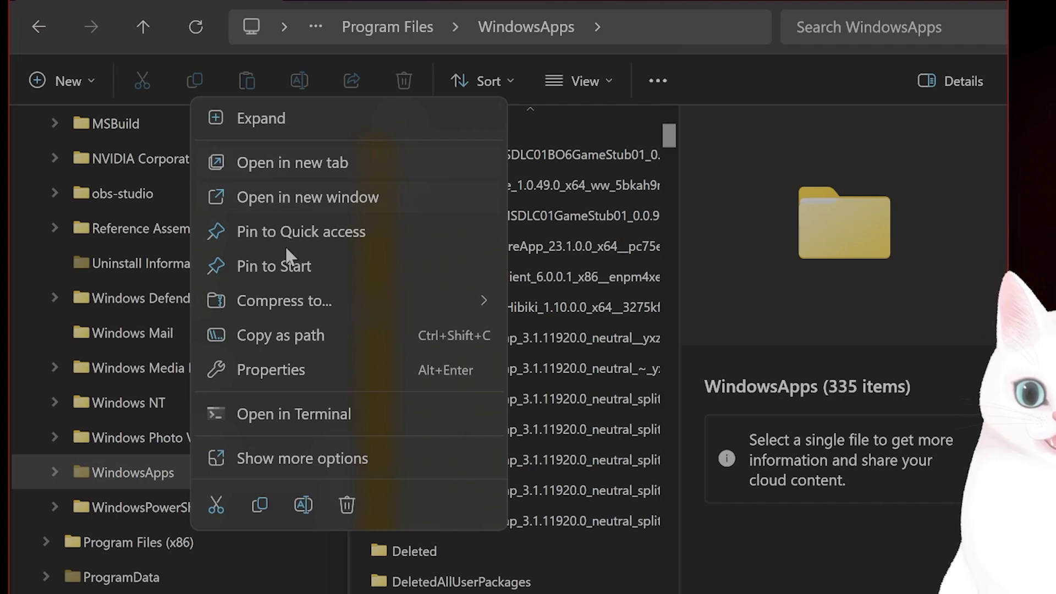
left_click(288, 505)
key("Escape")
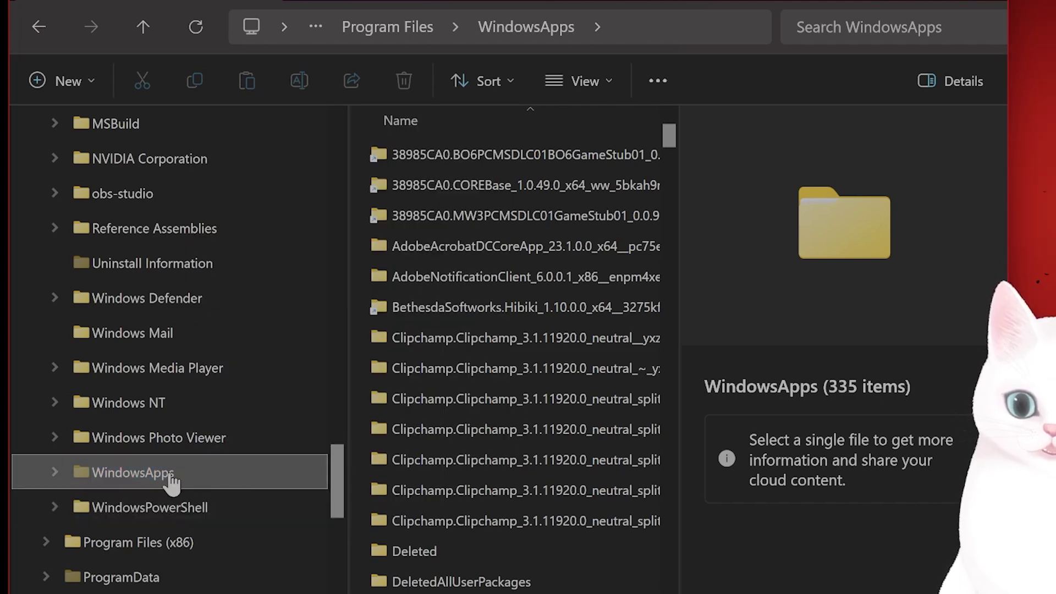
right_click(176, 481)
left_click(280, 503)
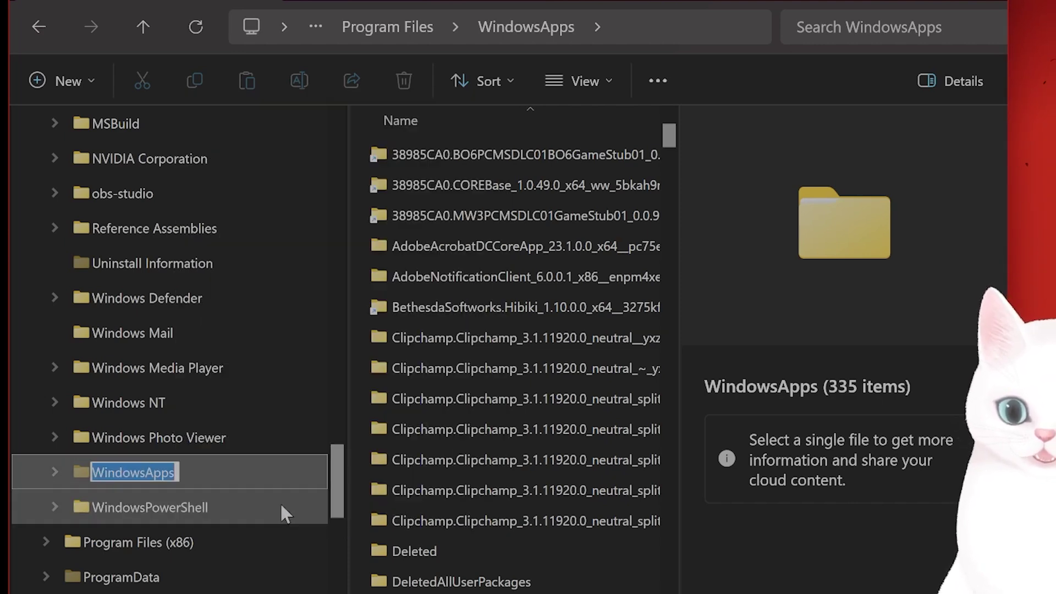
left_click(178, 473)
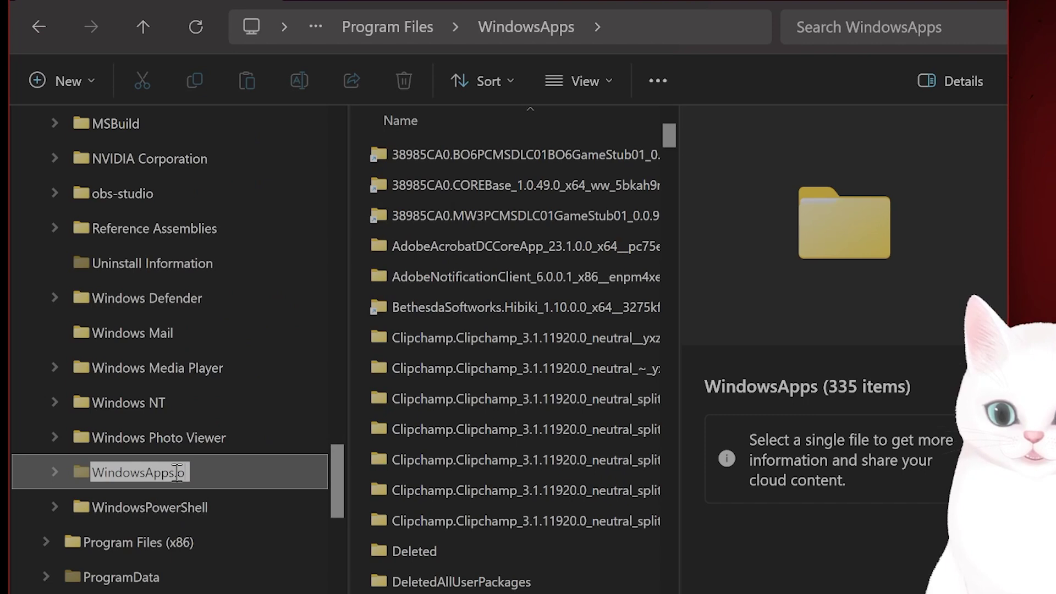
type(".old")
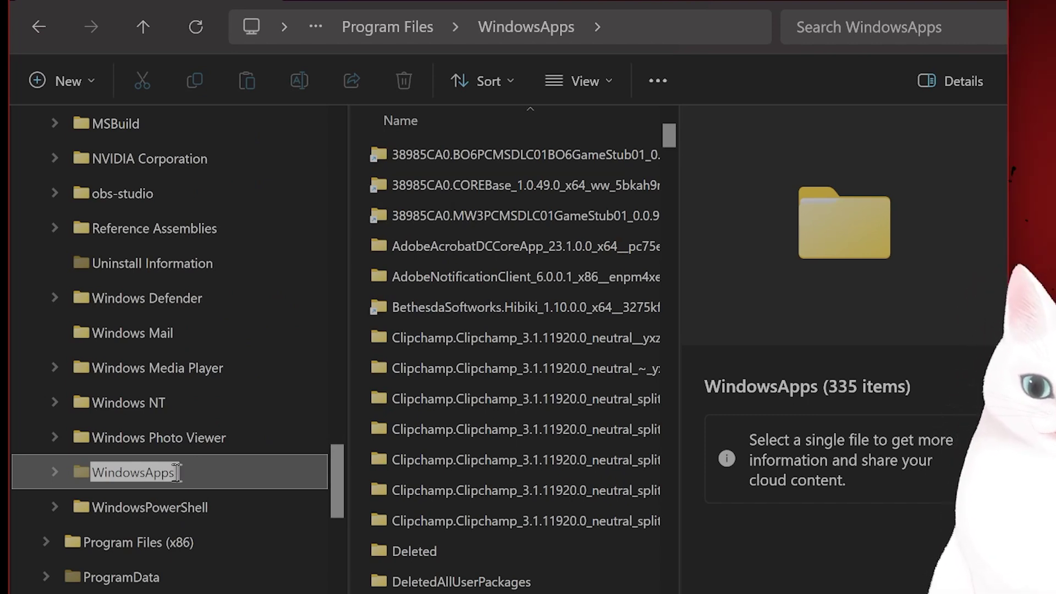
key("Return")
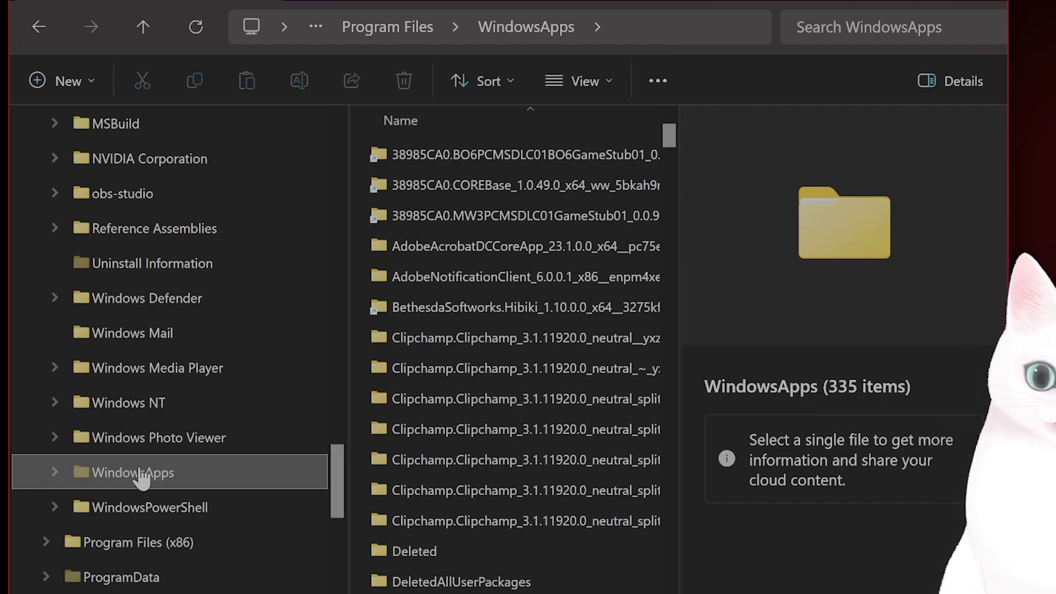
- Review the View menu's Show options without changing them
left_click(616, 83)
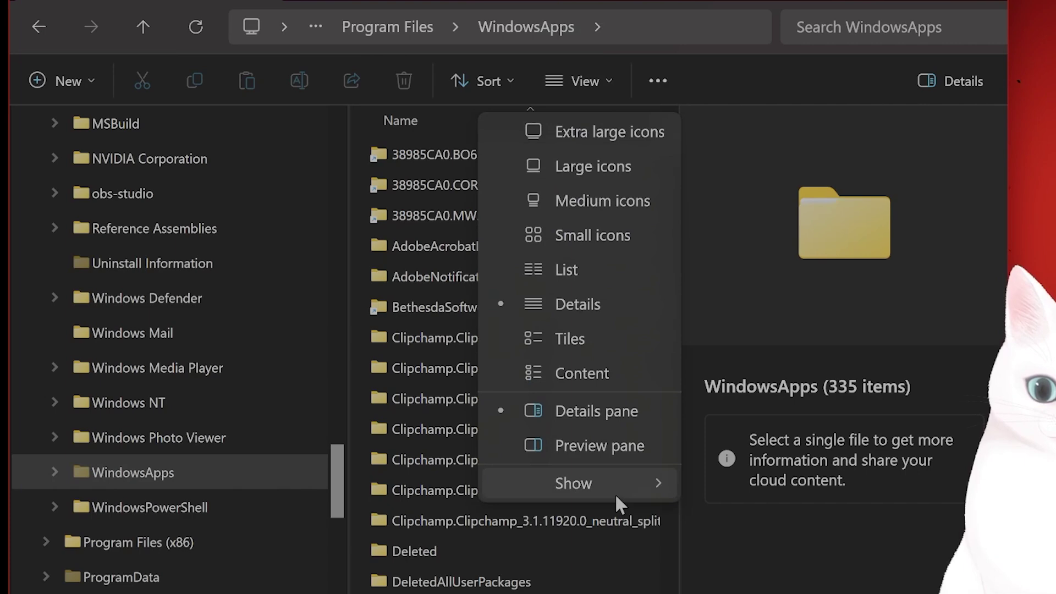
mouse_move(569, 405)
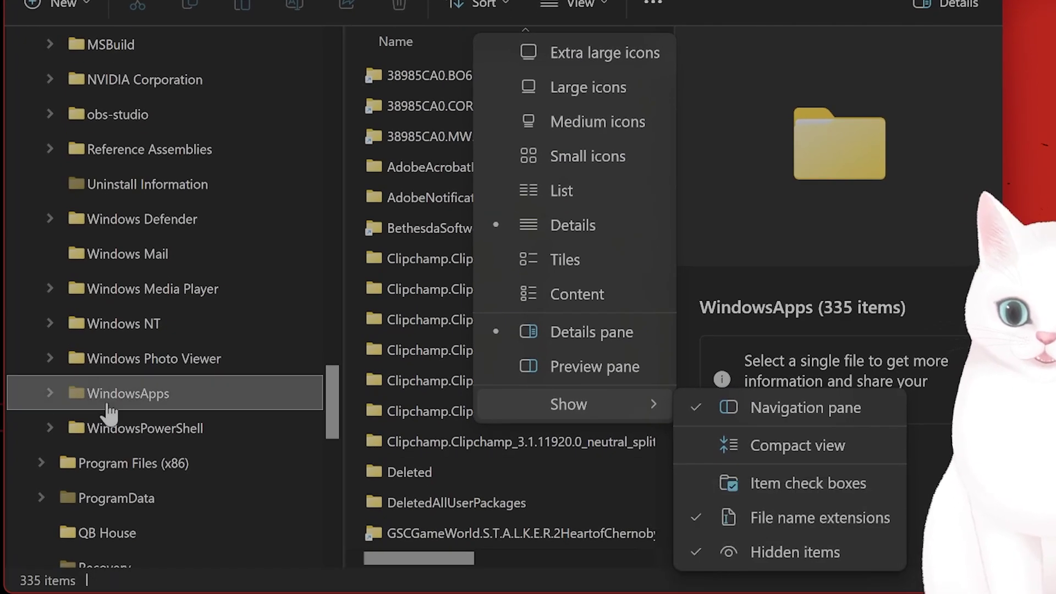
left_click(229, 392)
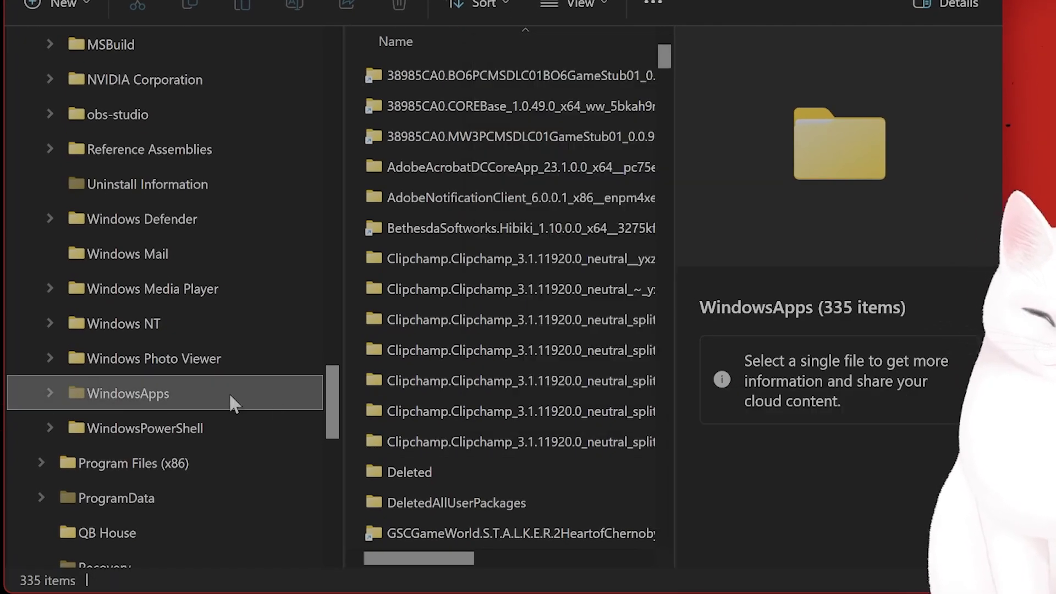
- Bring up the context actions for the WindowsApps folder in the navigation pane
right_click(166, 400)
key("Escape")
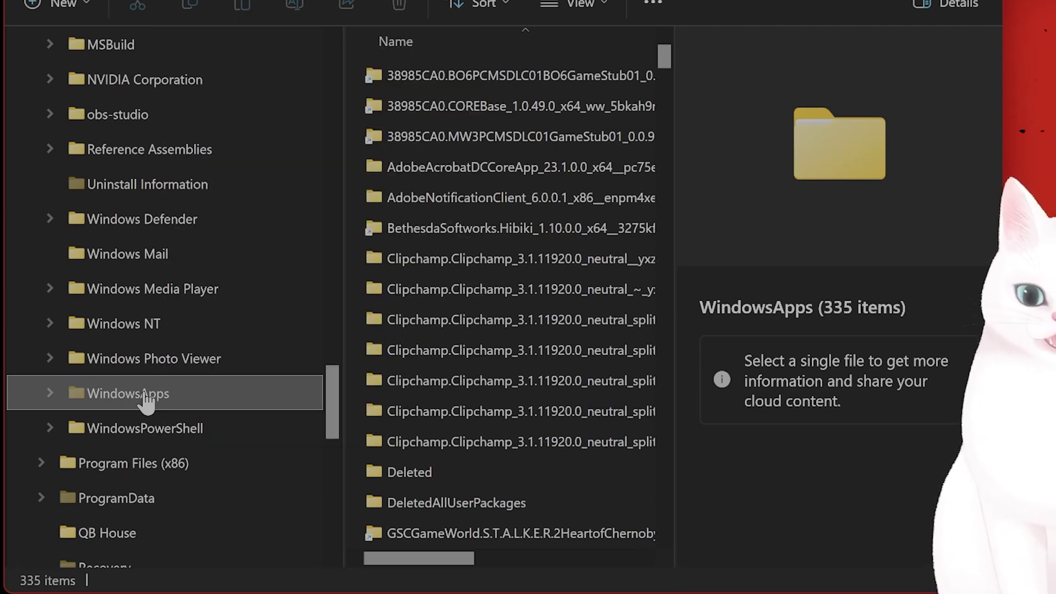
right_click(147, 403)
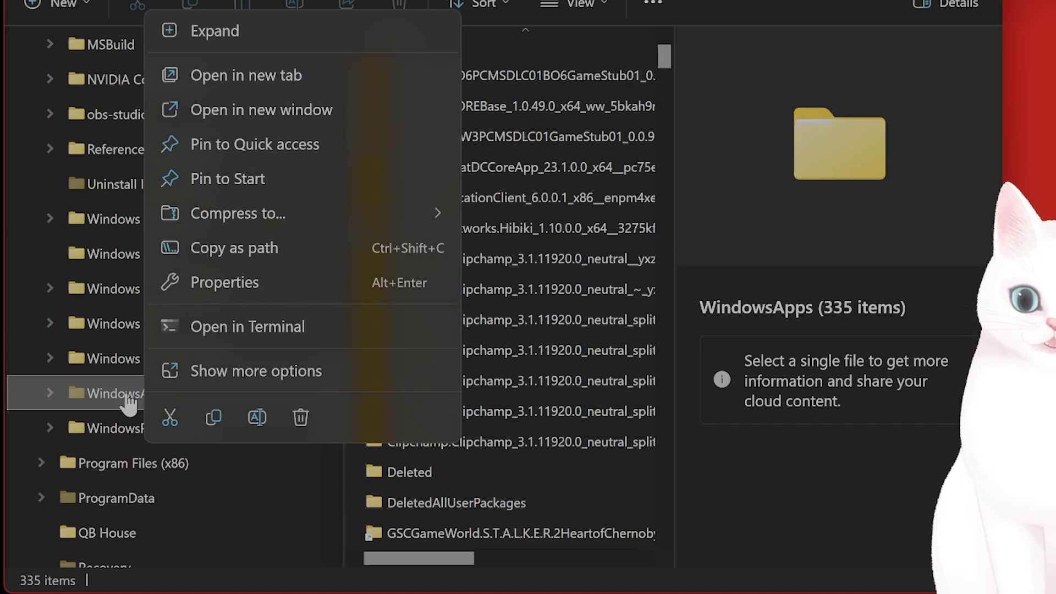
key("Escape")
left_click(124, 358)
right_click(134, 393)
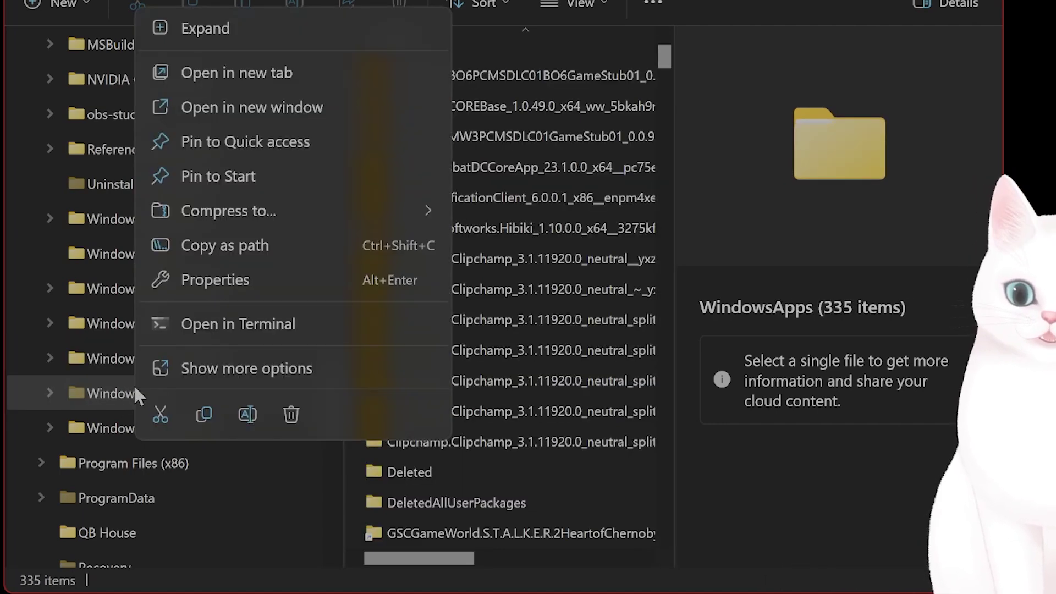
- Reach the Advanced Security Settings for WindowsApps via Properties > Security
left_click(262, 281)
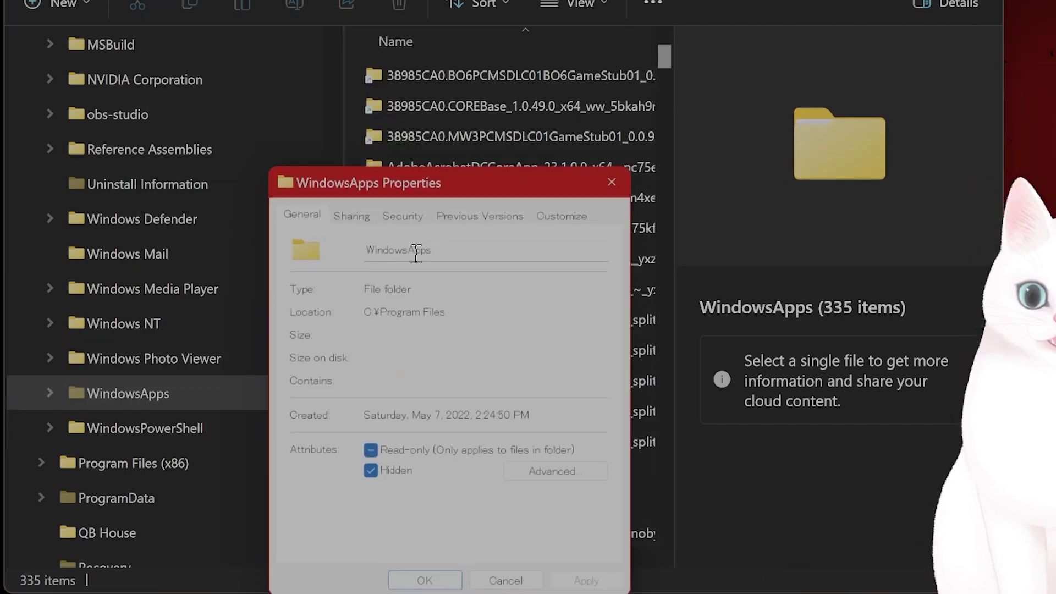
left_click(403, 217)
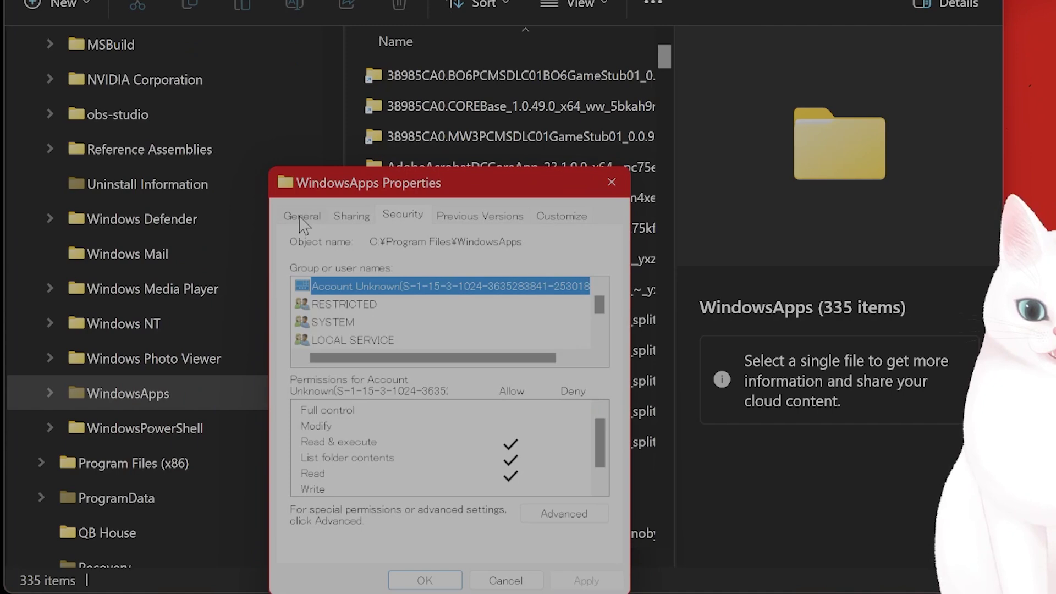
left_click(568, 514)
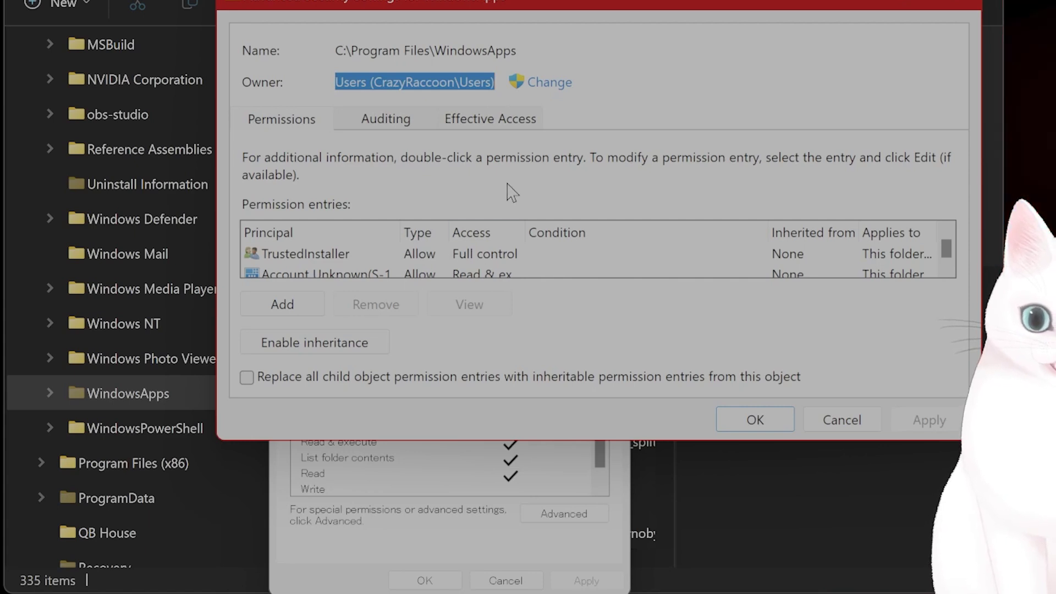
scroll(470, 260, "down", 1)
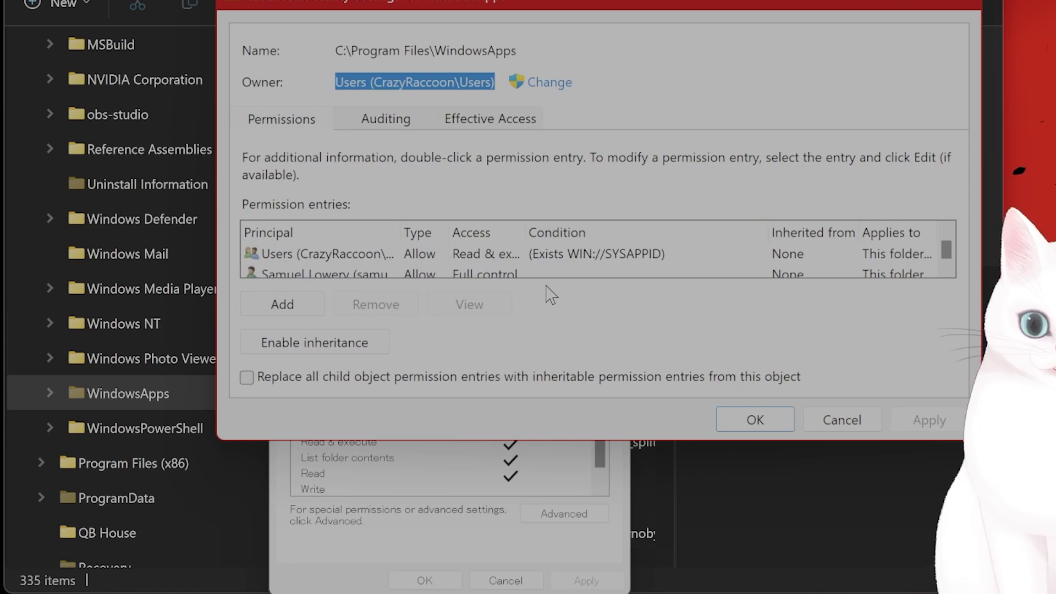
scroll(474, 279, "up", 1)
scroll(467, 276, "down", 1)
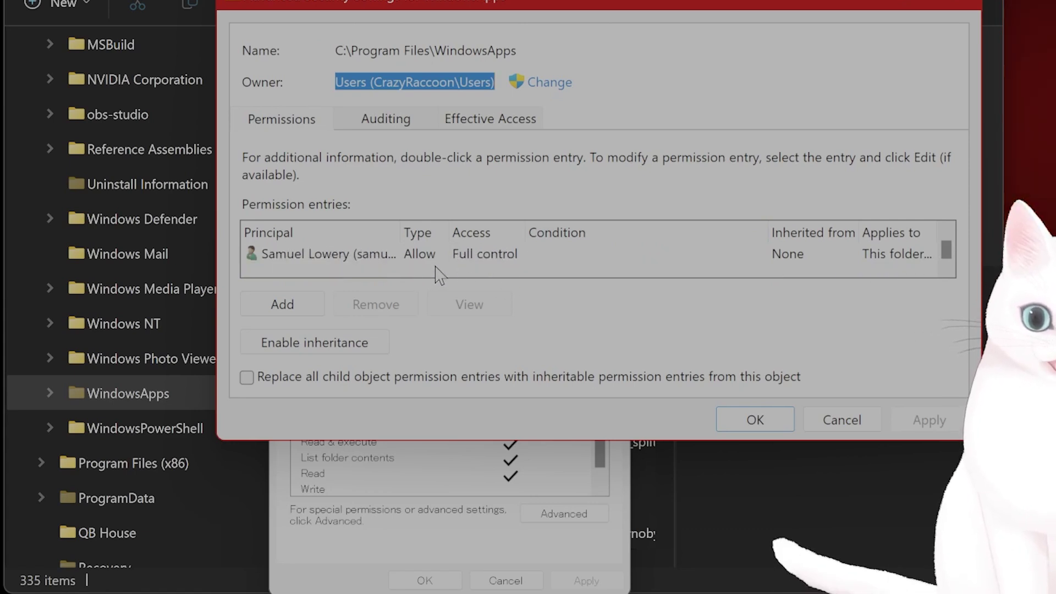
scroll(438, 277, "up", 1)
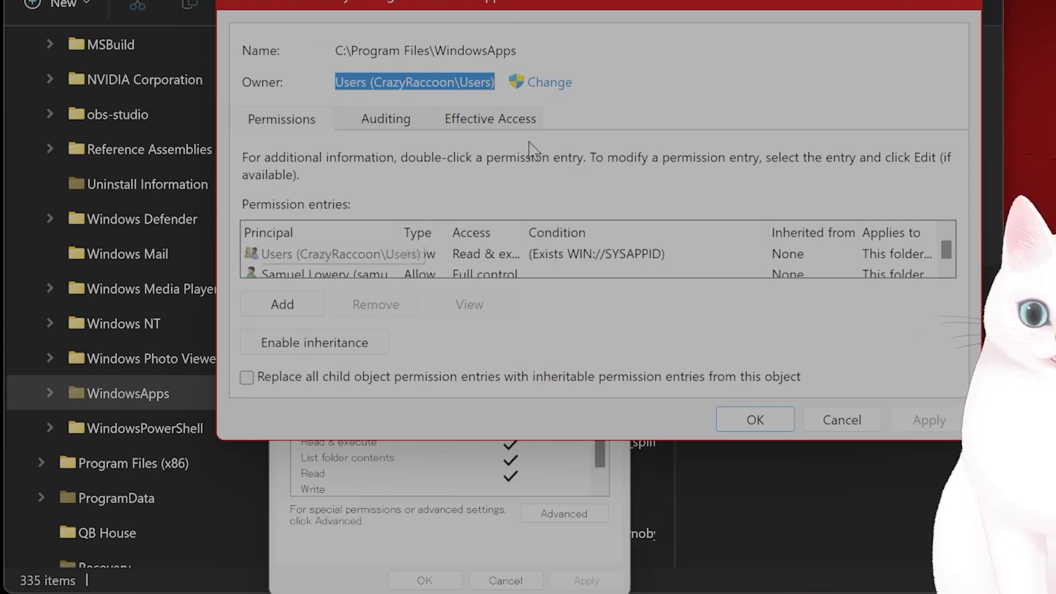
- Change the WindowsApps owner to the Users group and close the security dialogs
left_click(555, 86)
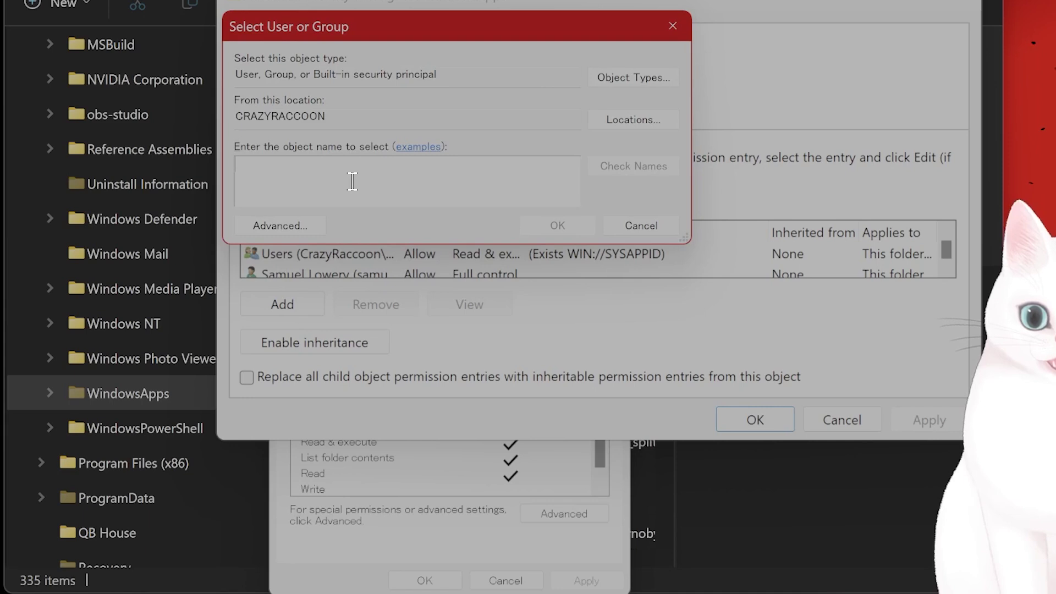
type("USE")
key("BackSpace")
key("BackSpace")
type("U")
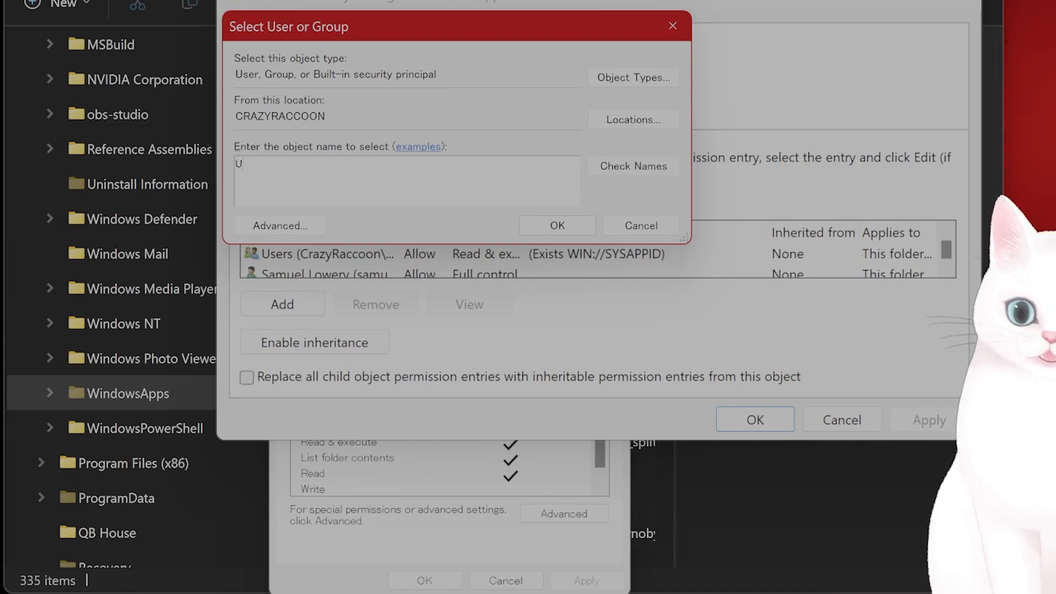
type("sers")
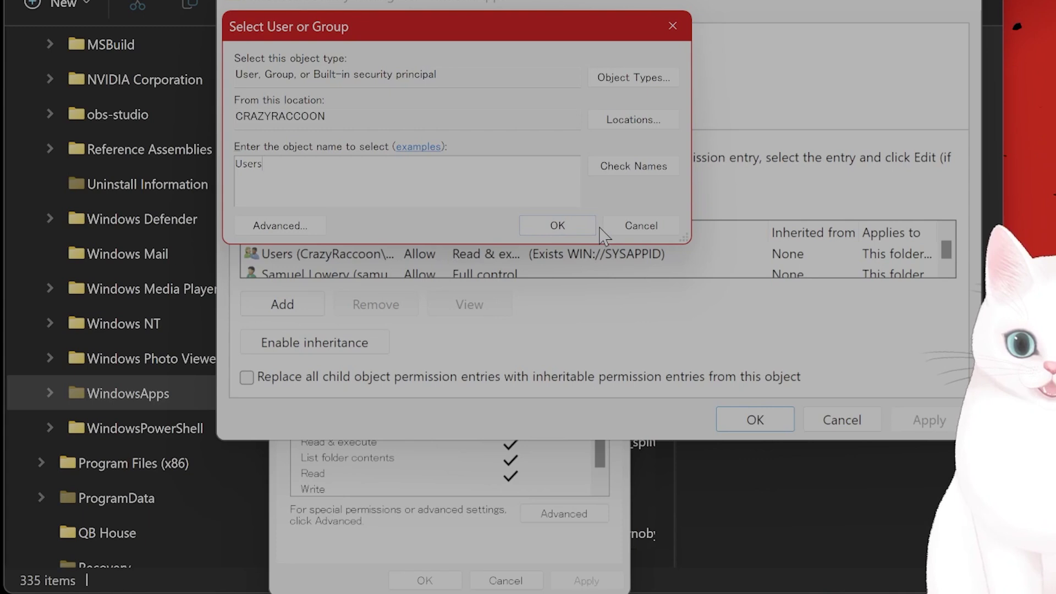
scroll(368, 290, "down", 2)
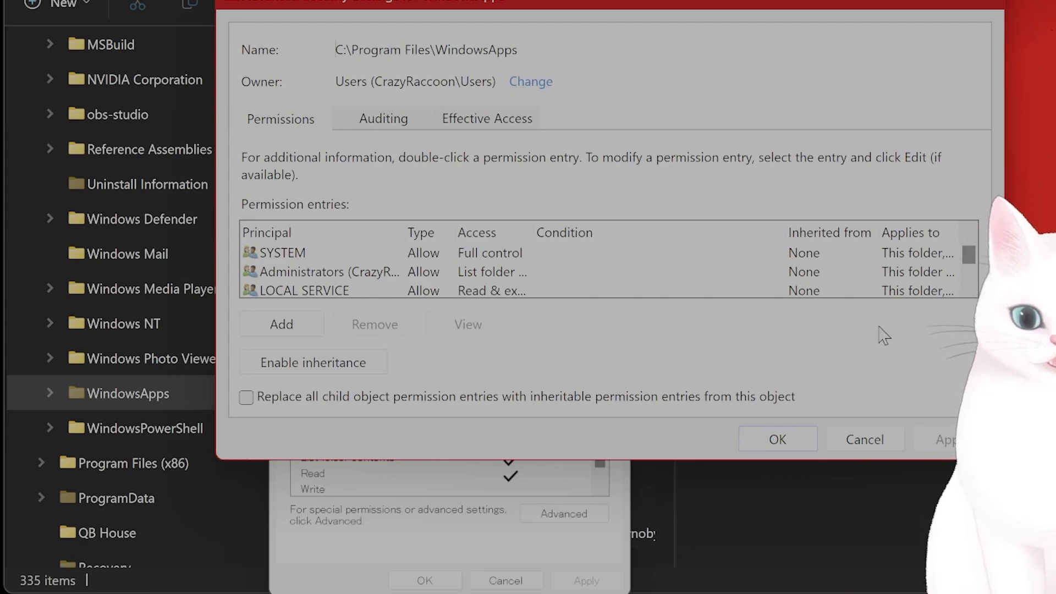
left_click(862, 439)
left_click(612, 180)
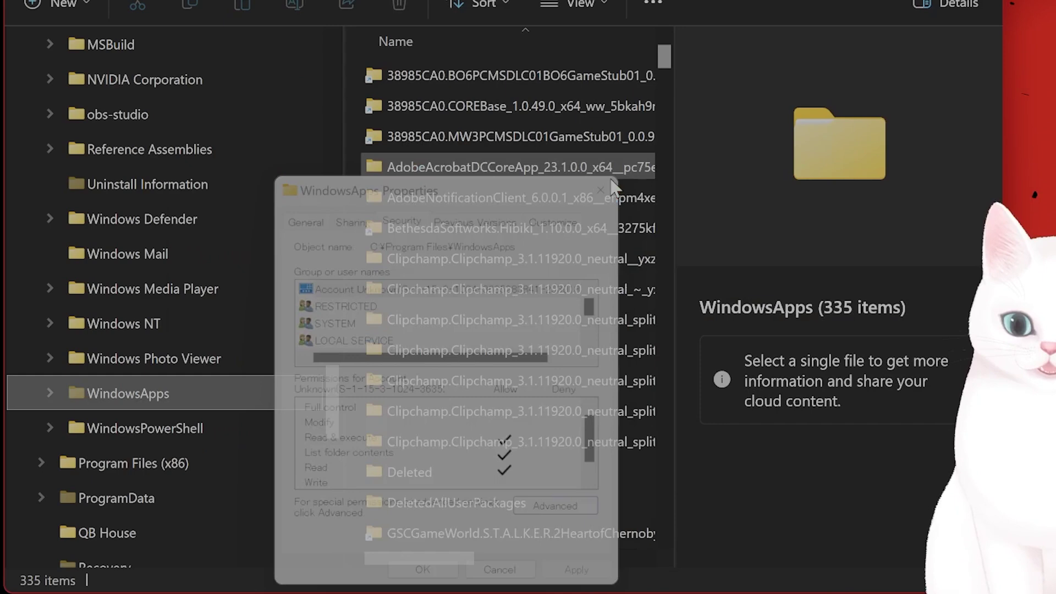
right_click(167, 397)
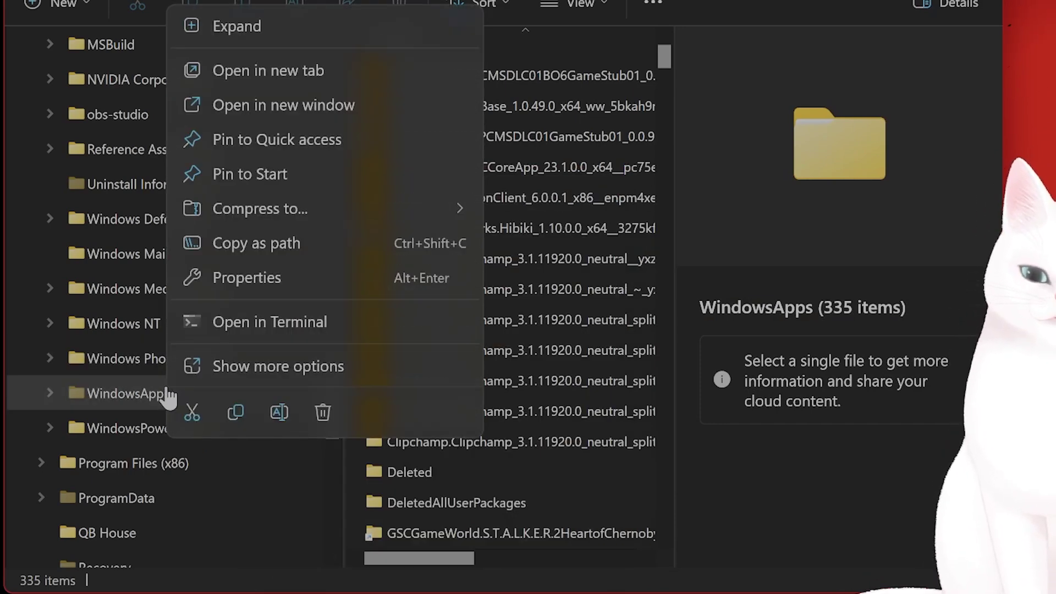
left_click(280, 412)
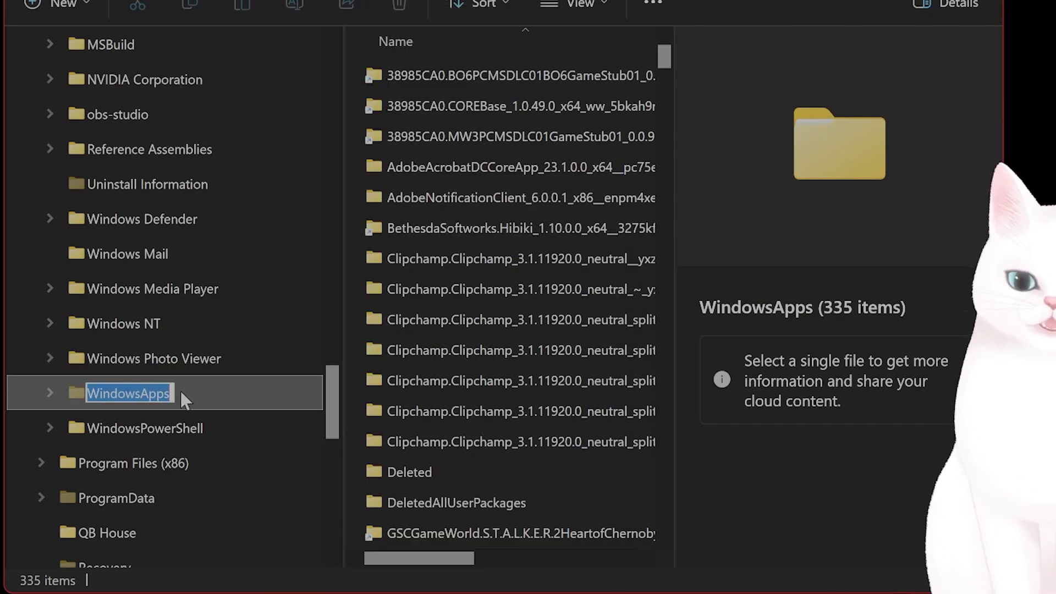
type(".old")
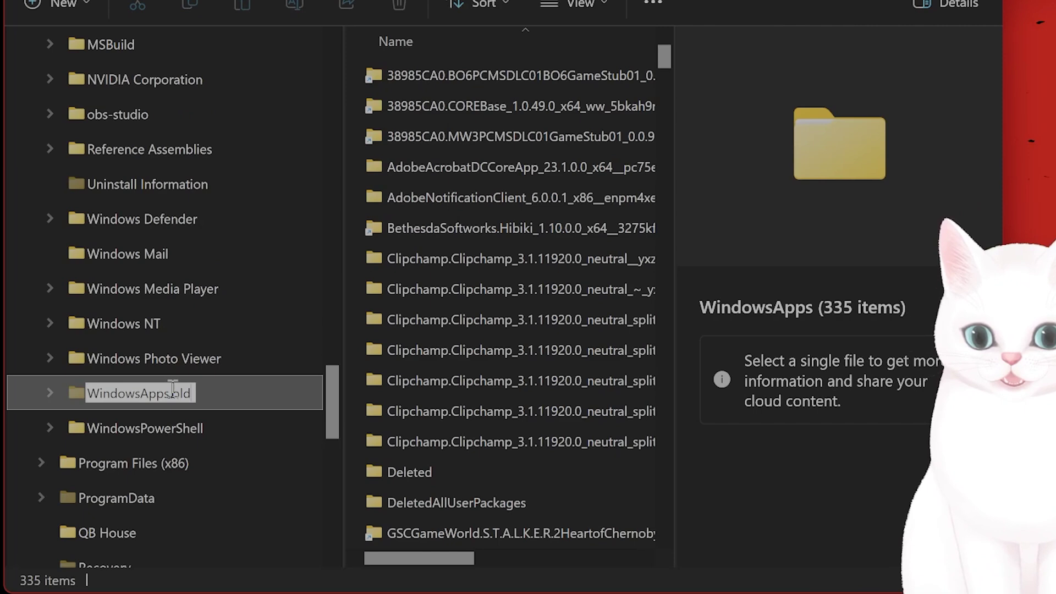
key("Return")
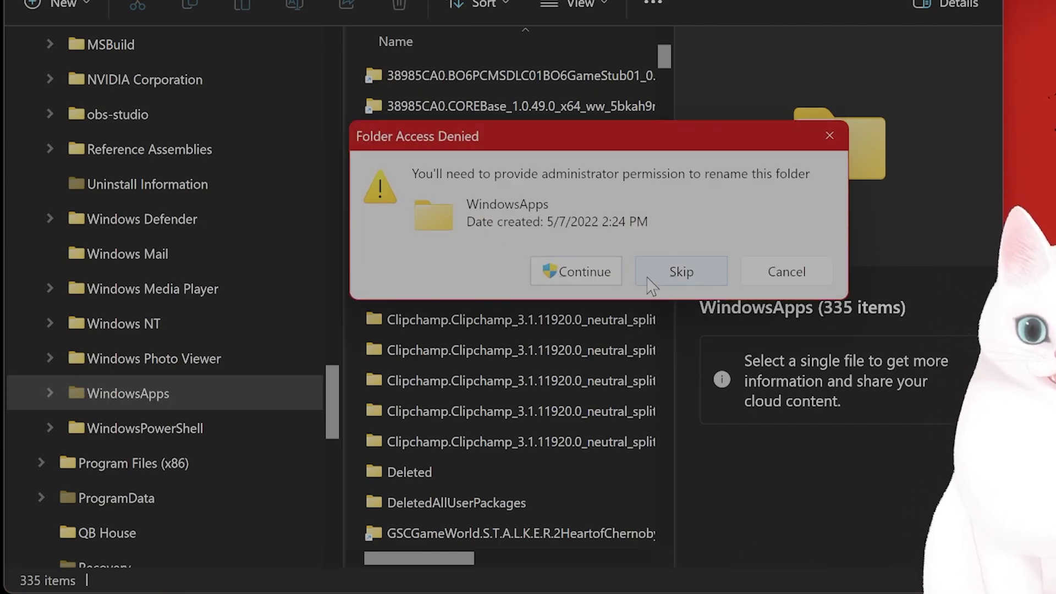
left_click(610, 281)
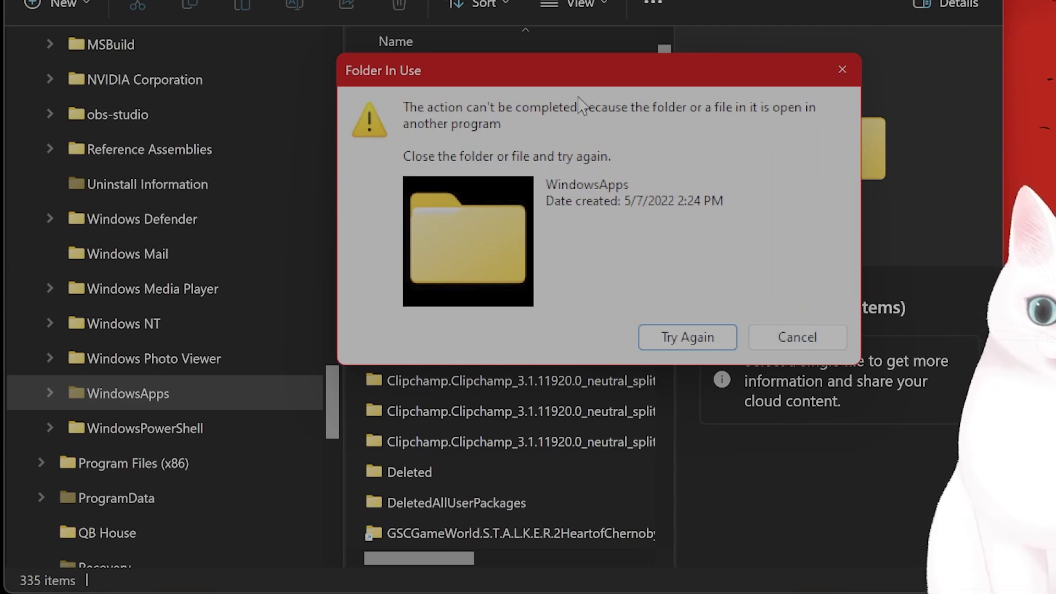
left_click(793, 335)
key("Escape")
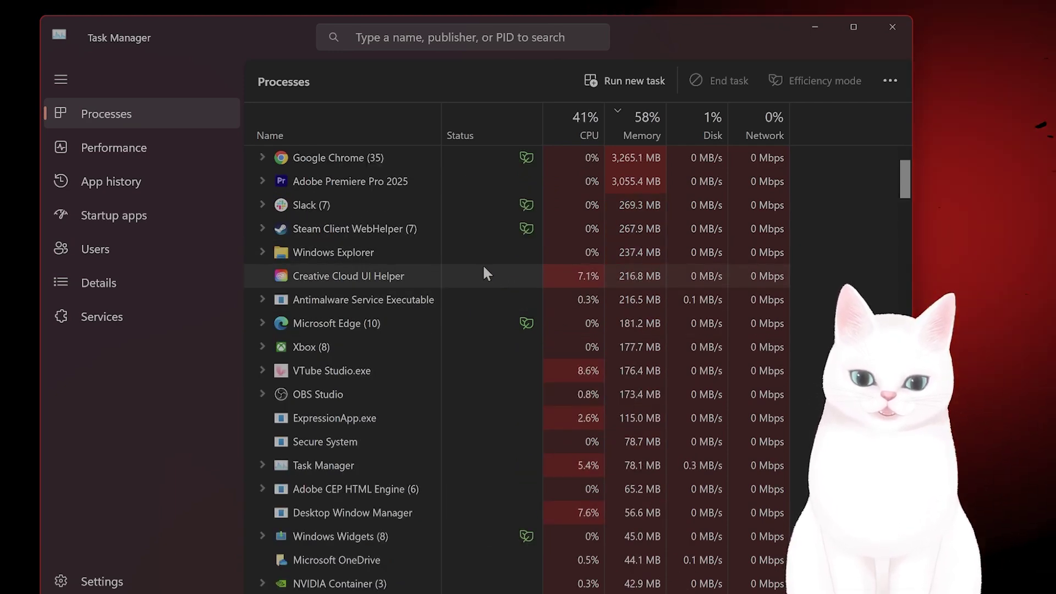
scroll(482, 264, "down", 2)
scroll(478, 277, "up", 2)
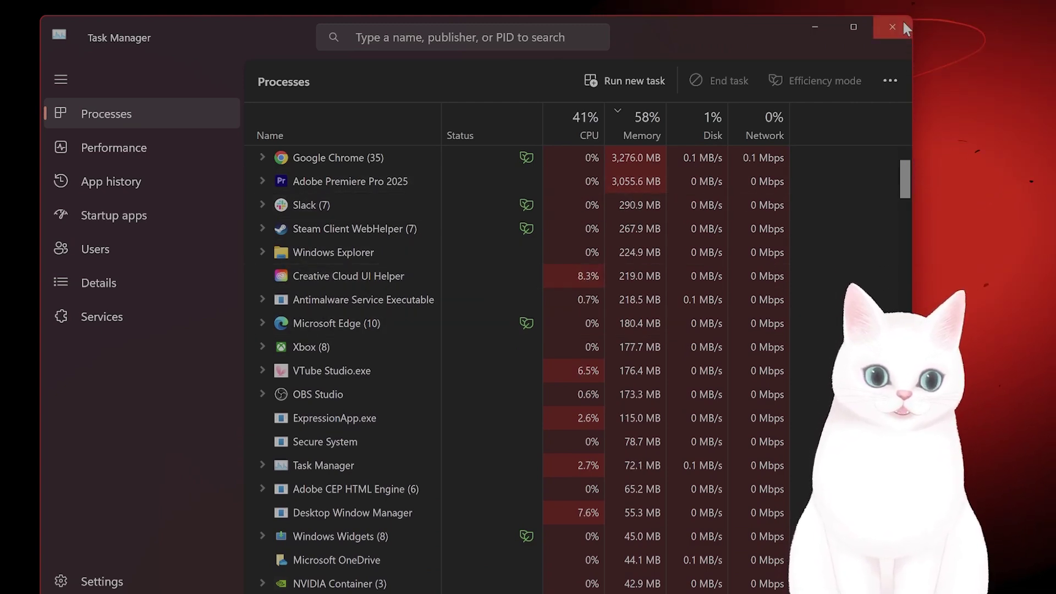
left_click(906, 28)
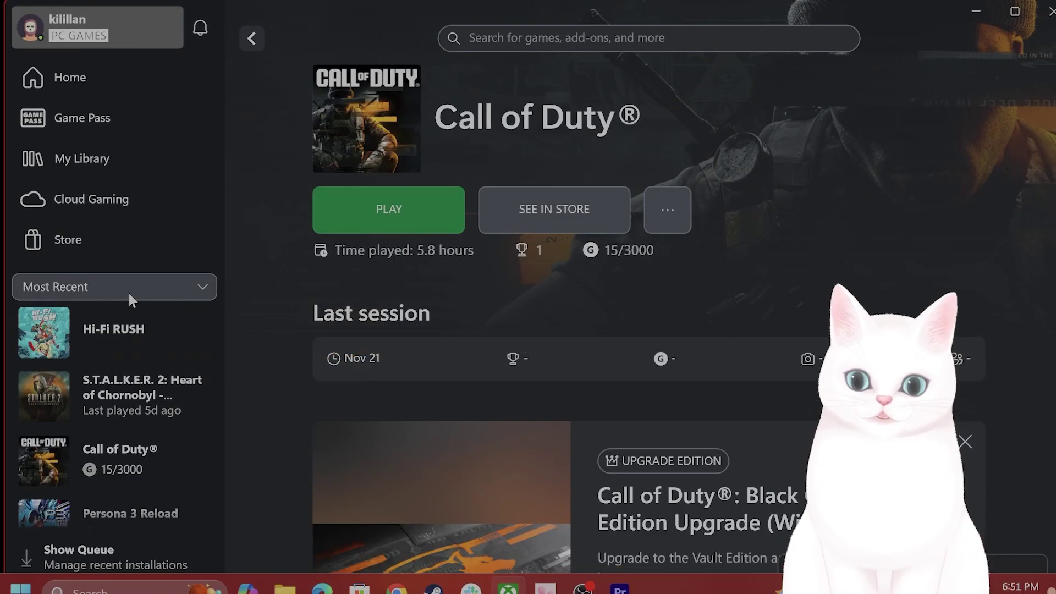
- Review Call of Duty's install location (C:\XboxGames) in its Manage > Files page, then close it
right_click(148, 460)
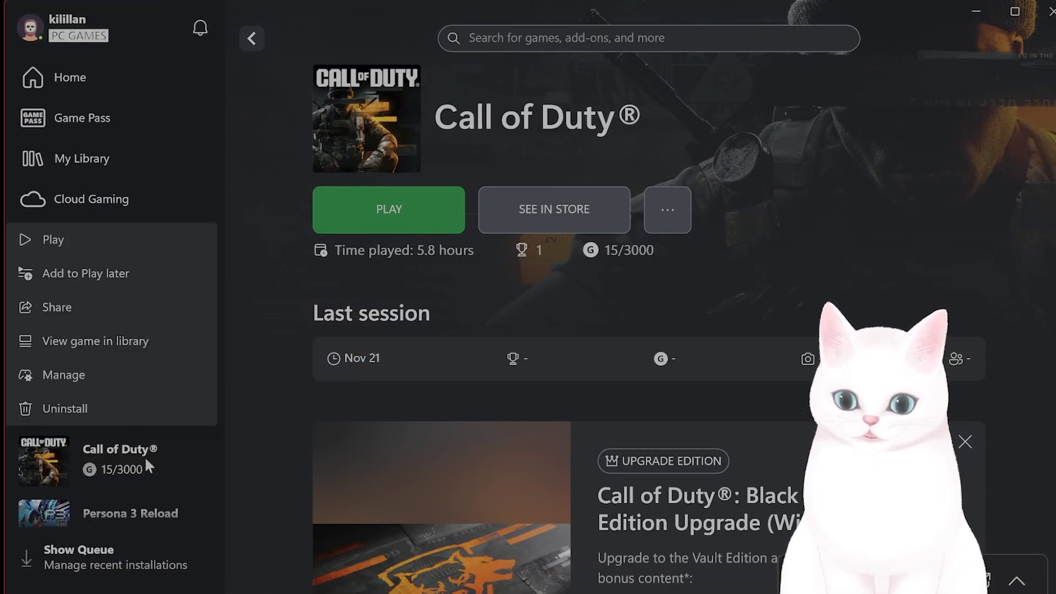
left_click(116, 374)
left_click(561, 123)
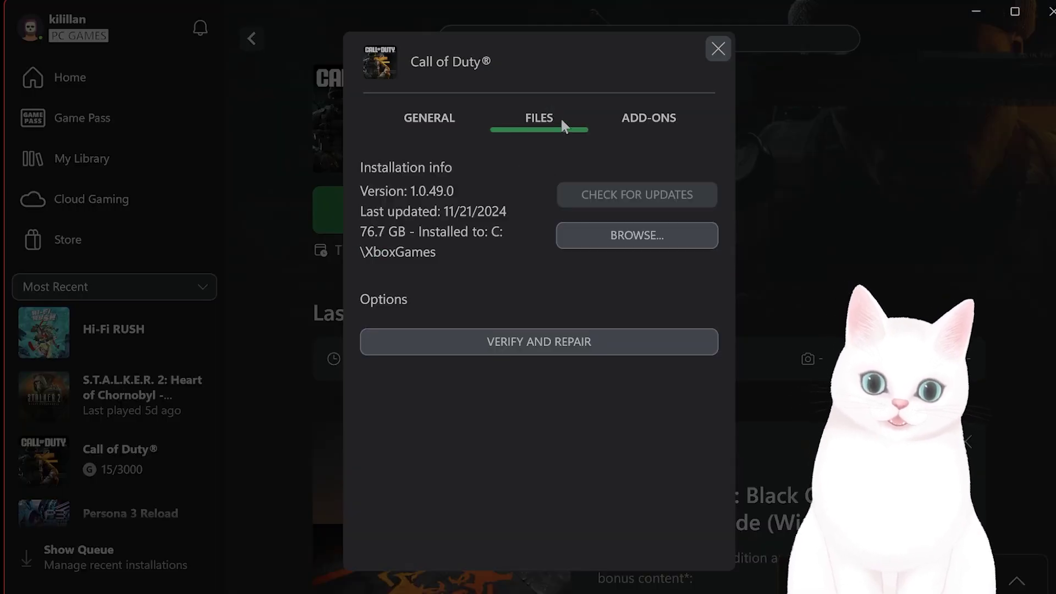
left_click(720, 49)
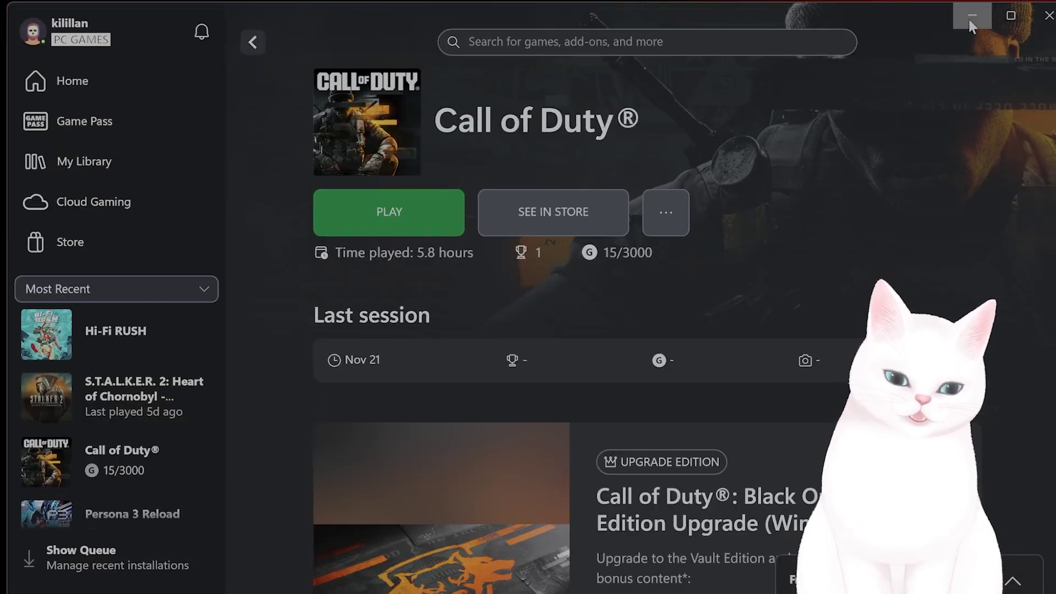
- Minimize the Xbox app to return to the WindowsApps folder listing
left_click(975, 13)
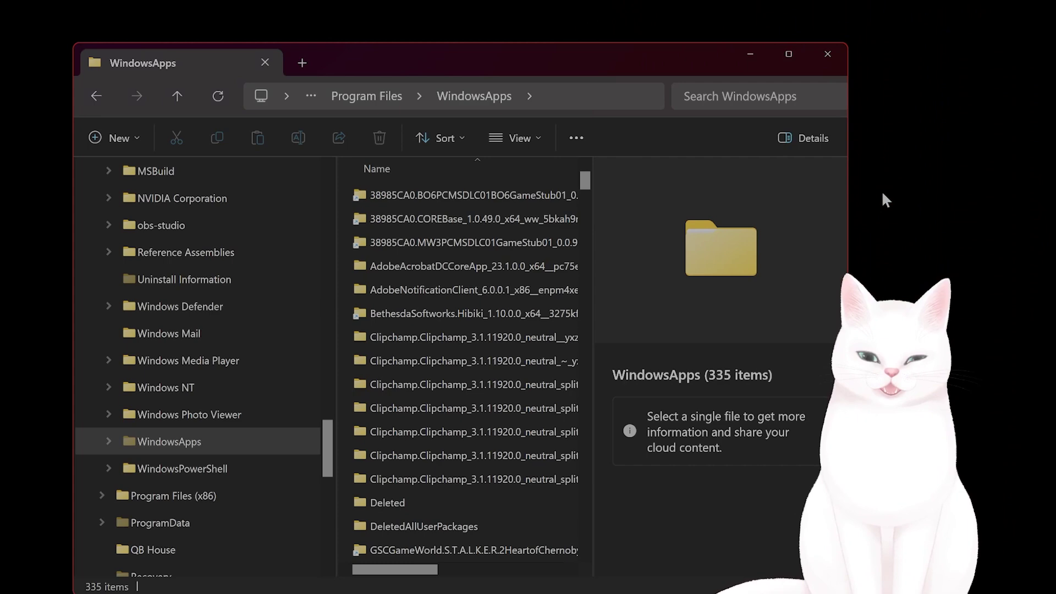